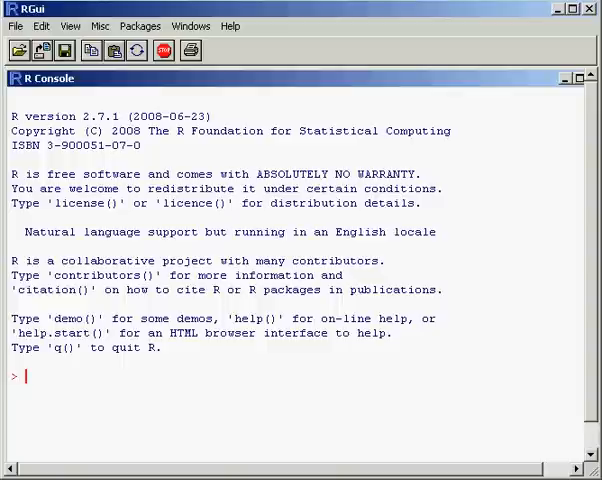
pyautogui.write('library(')
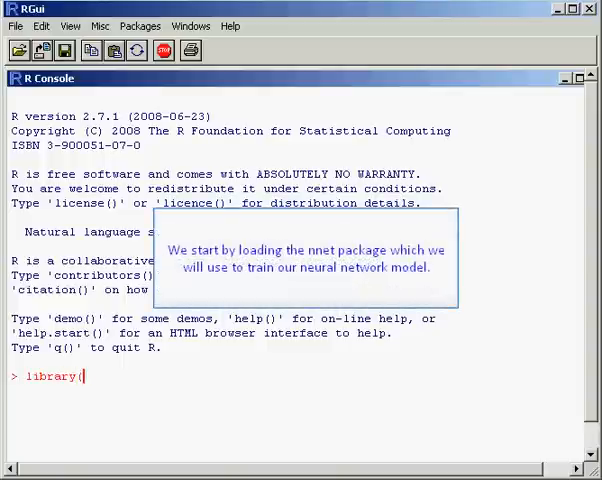
pyautogui.write('nnet)')
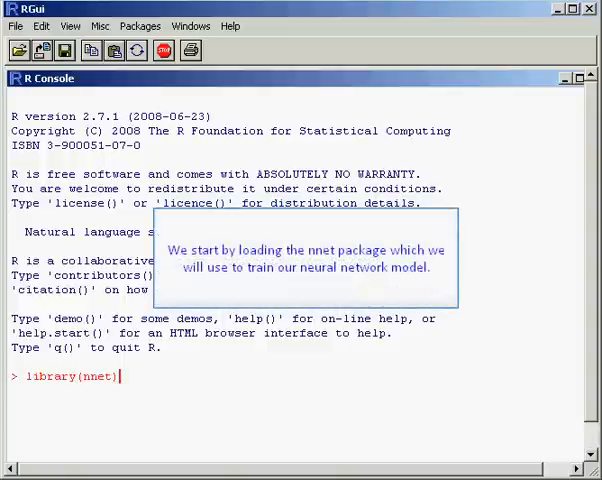
# - Run library(nnet) to load the nnet package before reading Iris.csv
pyautogui.press('Return')
pyautogui.write('Iris ')
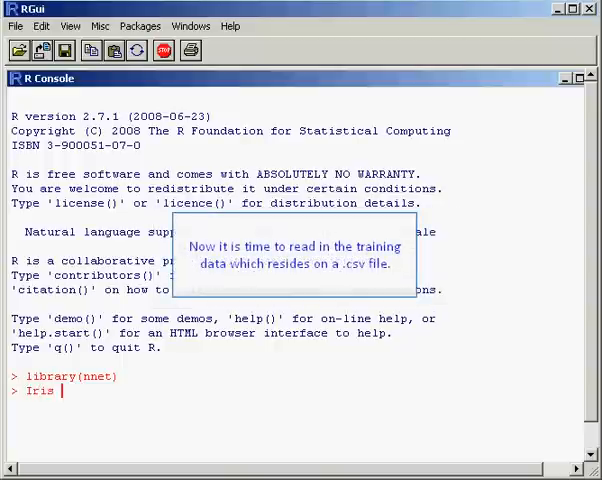
pyautogui.write('<- read.cs')
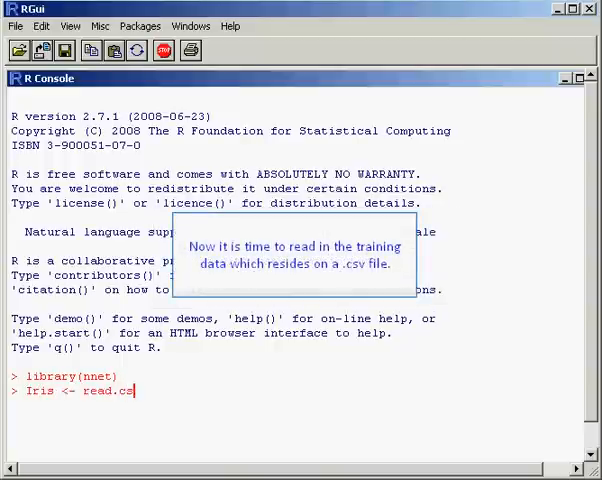
pyautogui.write('v("Iris.cs')
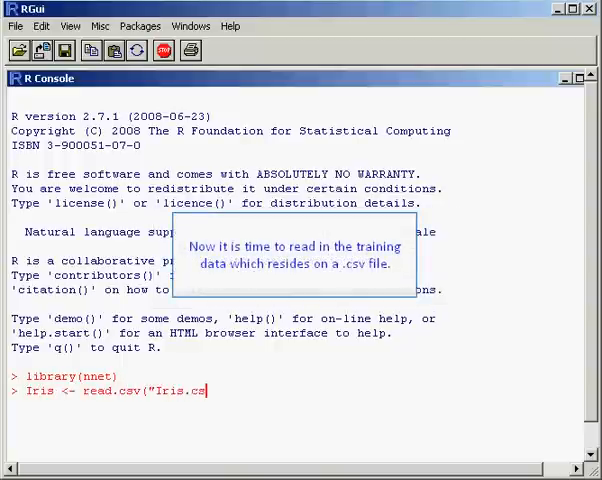
pyautogui.write('v")')
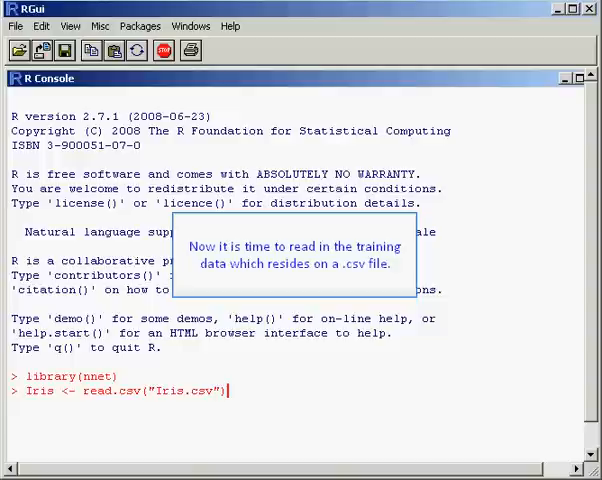
# - Run Iris <- read.csv("Iris.csv") to load the training data into Iris
pyautogui.press('Return')
pyautogui.write('Iris')
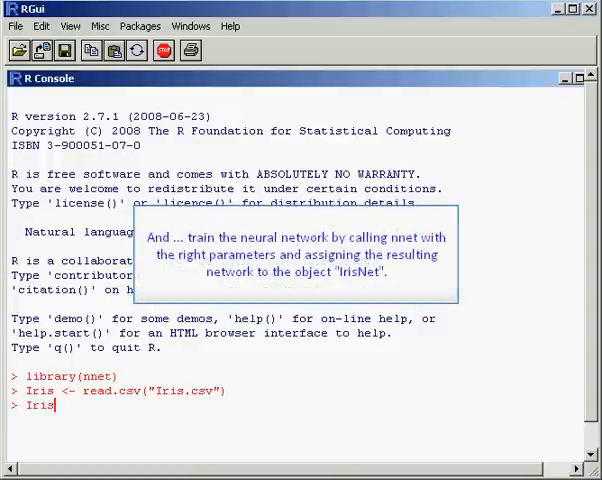
pyautogui.write('Net <- nnet(CLASS')
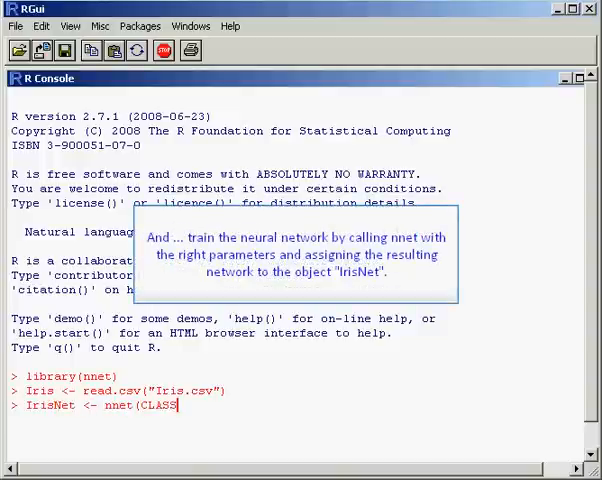
pyautogui.write('~., data=Iris, siz')
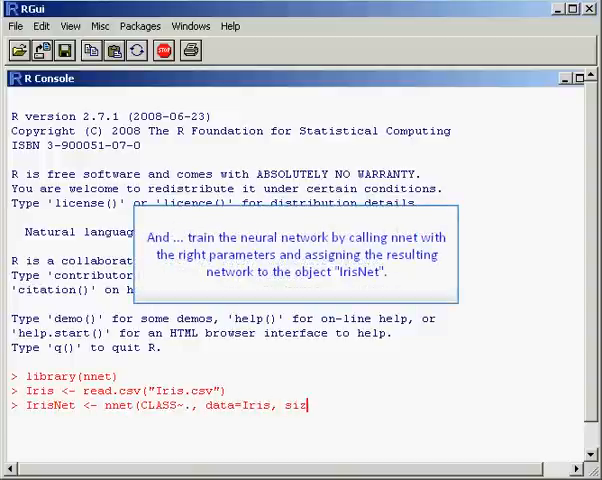
pyautogui.write('e=4)')
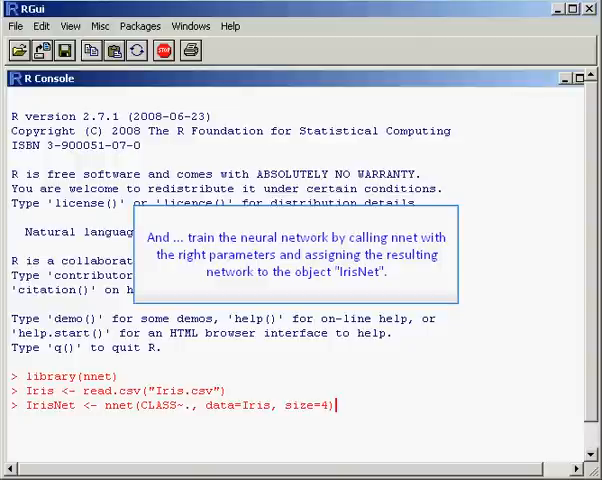
# - Train IrisNet with nnet(CLASS~., data=Iris, size=4) and correct the misspelled name in str(IrisNet)
pyautogui.press('Return')
pyautogui.write('str(Iri')
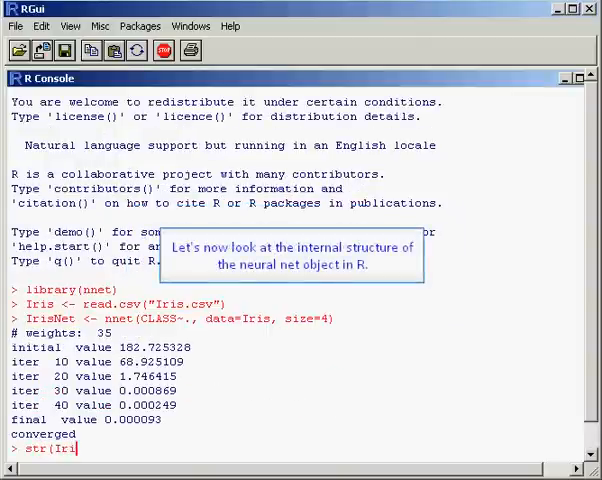
pyautogui.write('snet')
pyautogui.press('BackSpace')
pyautogui.press('BackSpace')
pyautogui.press('BackSpace')
pyautogui.write('Net')
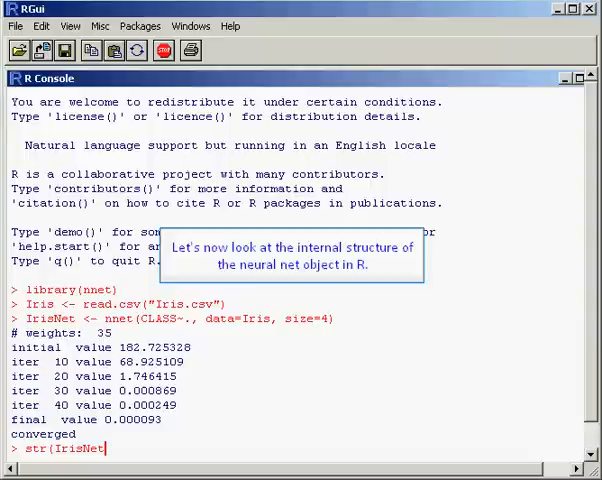
pyautogui.write(')')
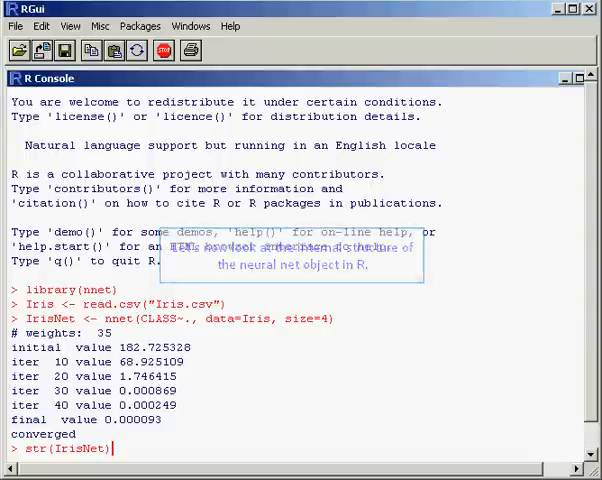
# - Run str(IrisNet) to print the network object's internal structure
pyautogui.press('Return')
pyautogui.write('library')
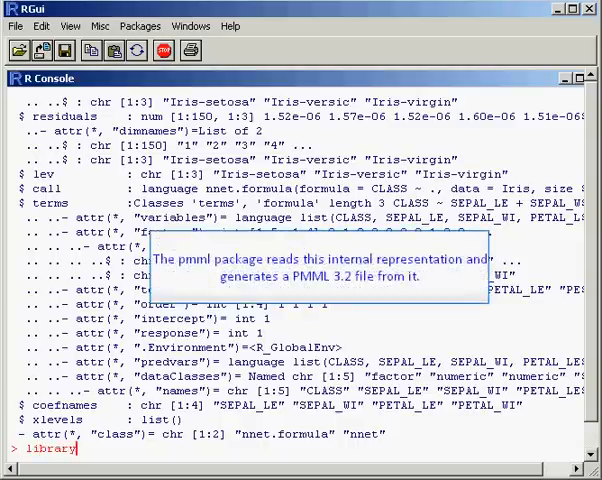
pyautogui.write('(pmml)')
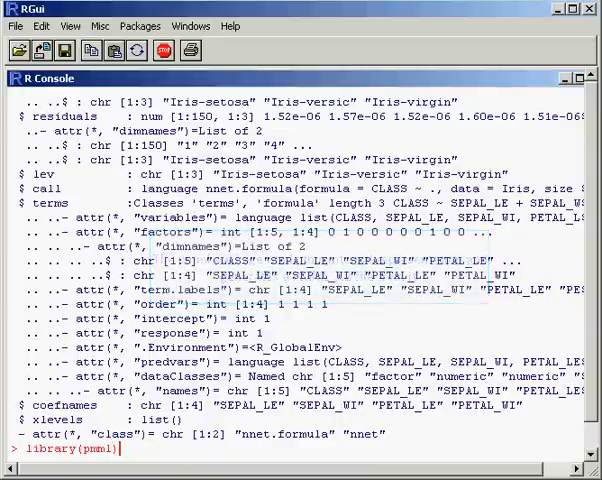
# - Run library(pmml), loading the pmml package with its XML dependency
pyautogui.press('Return')
pyautogui.write('pmml(Ir')
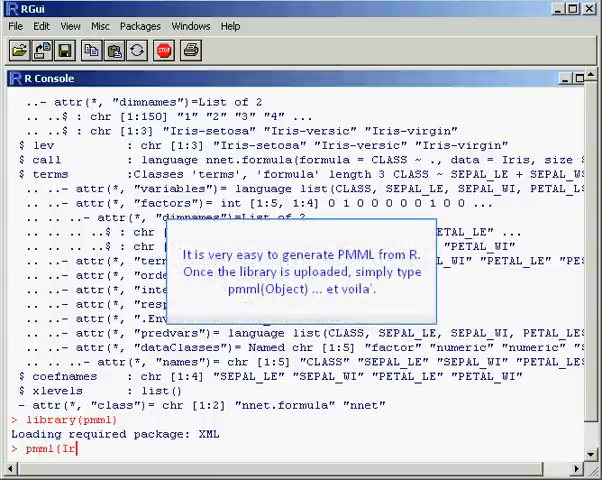
pyautogui.write('isNet)')
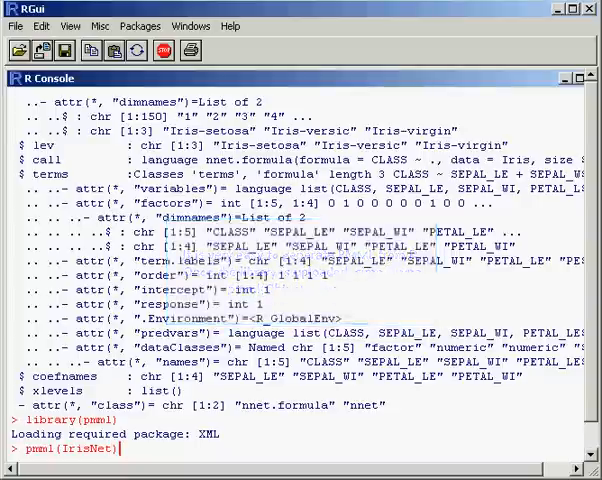
# - Run pmml(IrisNet) to print the trained network as a complete PMML XML document
pyautogui.press('Return')
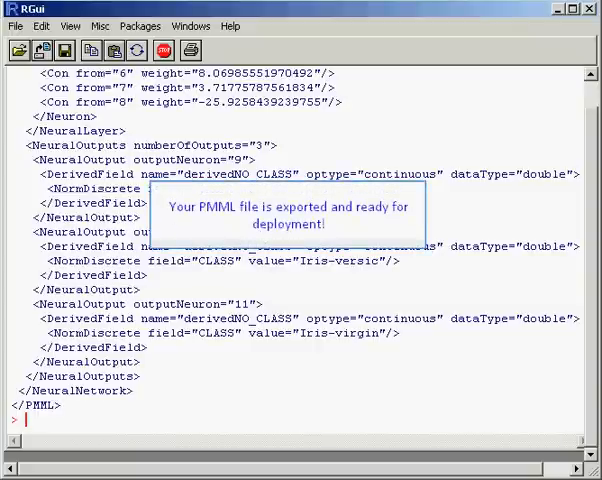